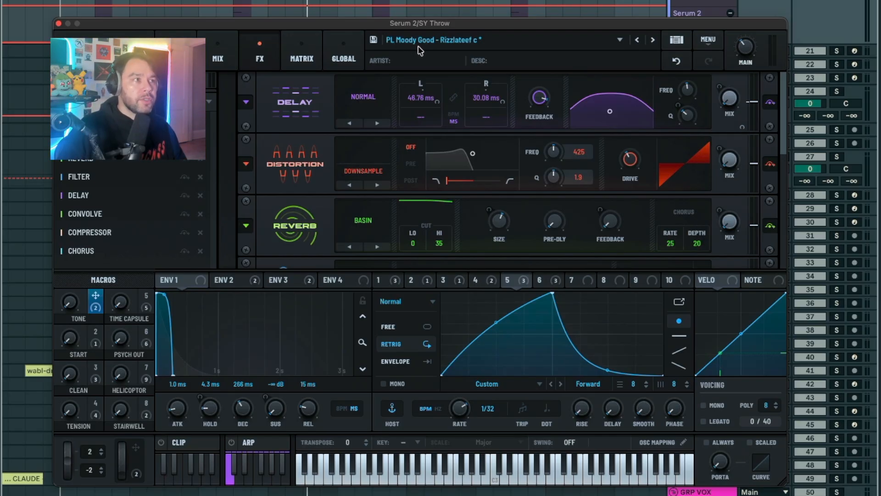
Switch to Spotify, play a short passage of Moody Good's Rizzlateef from about 0:27, pause it and return to Serum 2
{"action": "key", "text": "super+Tab"}
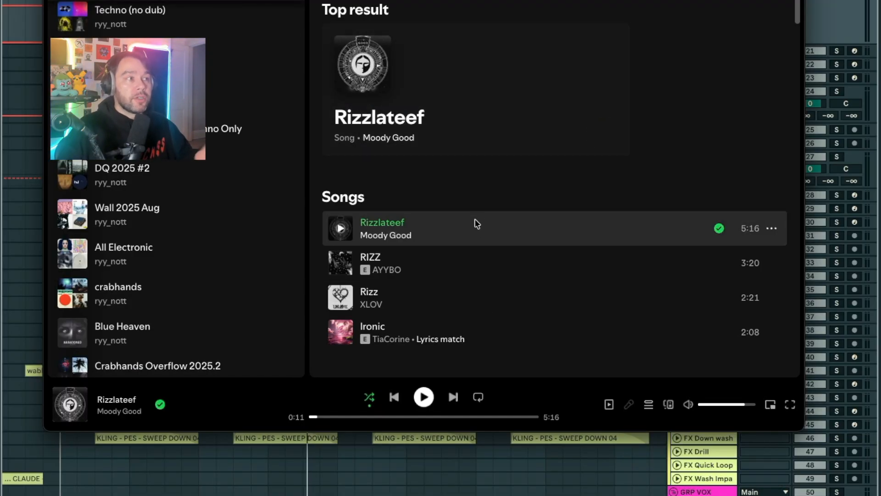
{"action": "double_click", "coordinate": [475, 219]}
{"action": "left_click", "coordinate": [336, 417]}
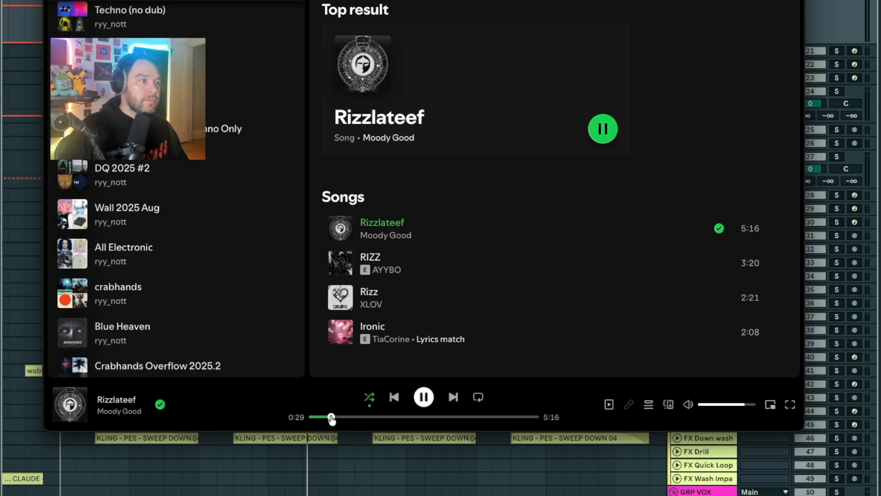
{"action": "key", "text": "space"}
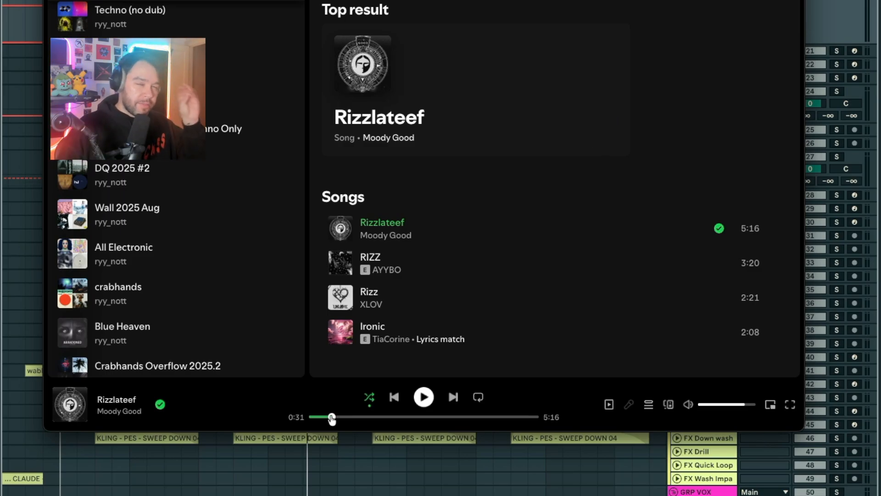
{"action": "key", "text": "super+Tab"}
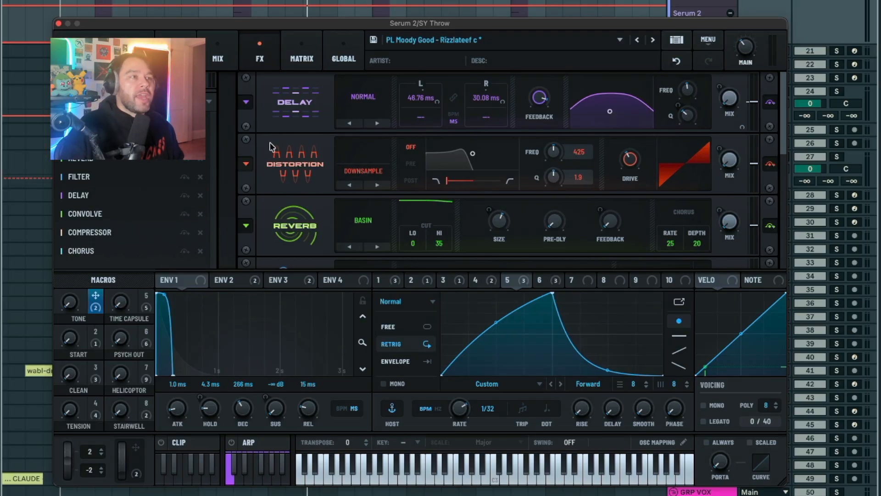
Look through the oscillator, mixer and effects pages of the Rizzlateef preset, ending on the oscillator page
{"action": "left_click", "coordinate": [179, 51]}
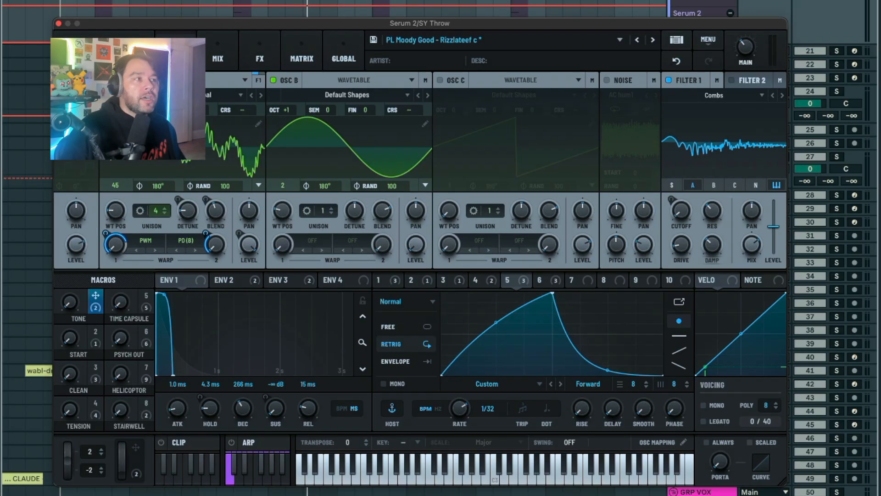
{"action": "left_click", "coordinate": [213, 50]}
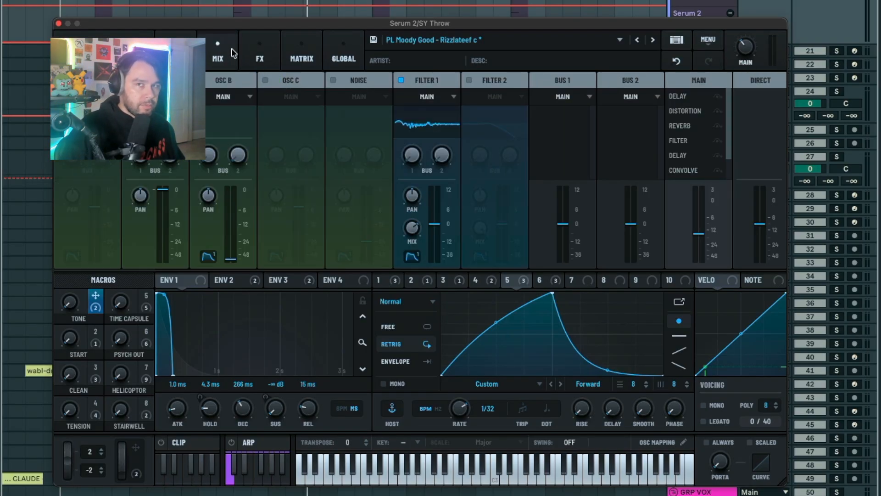
{"action": "left_click", "coordinate": [269, 51]}
{"action": "left_click", "coordinate": [179, 51]}
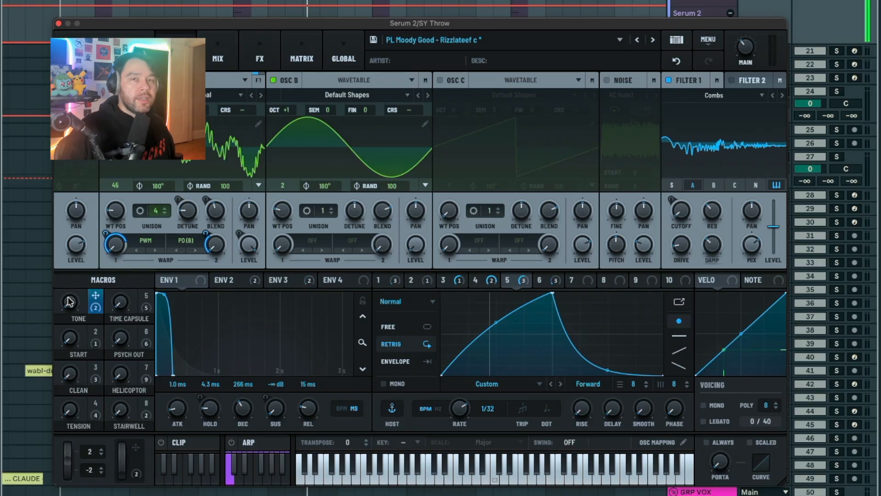
Audition the TONE macro and view the modulation destinations assigned to the TIME CAPSULE macro
{"action": "left_click_drag", "start_coordinate": [68, 304], "coordinate": [79, 421]}
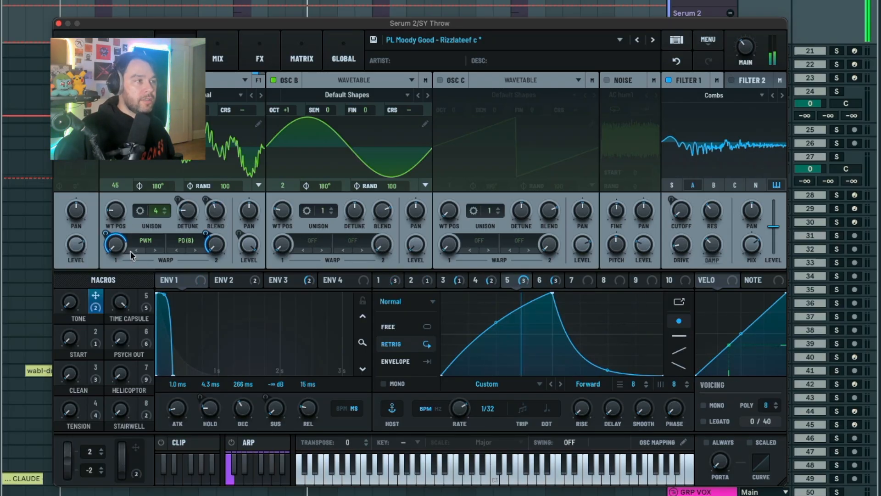
{"action": "right_click", "coordinate": [145, 306]}
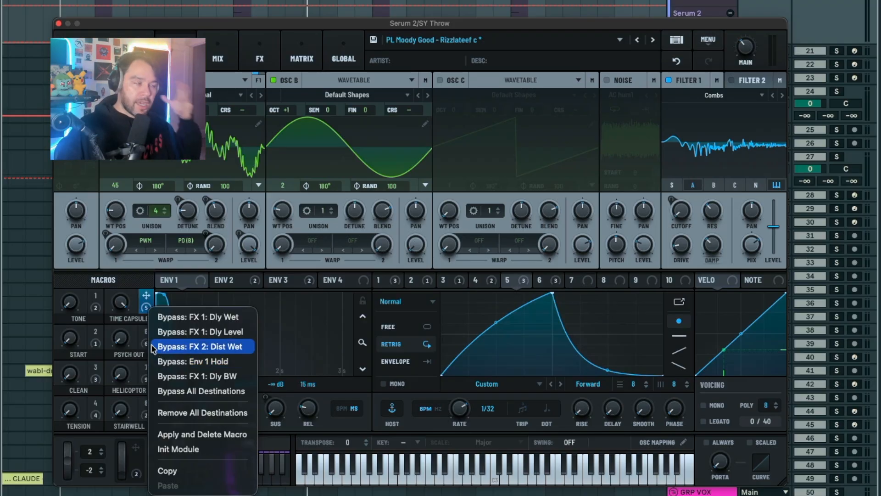
{"action": "left_click", "coordinate": [136, 304]}
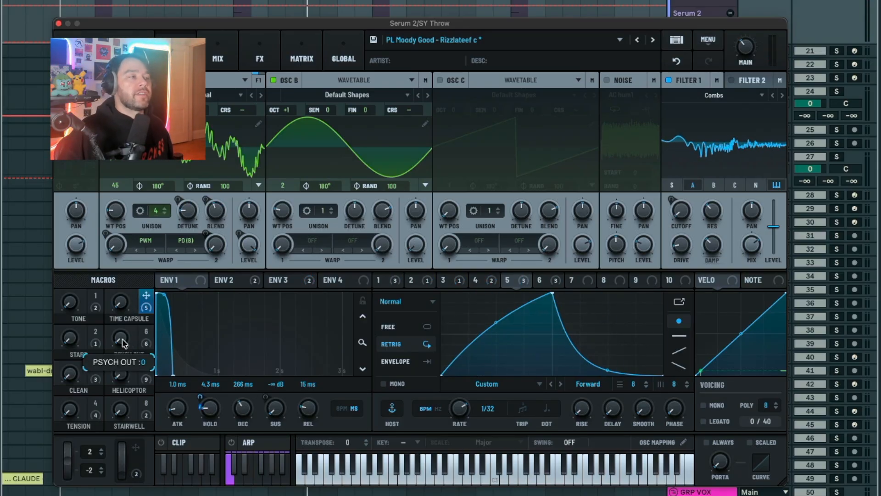
Turn up the PSYCH OUT macro to hear its effect and view its modulation destinations
{"action": "left_click_drag", "start_coordinate": [122, 344], "coordinate": [129, 163]}
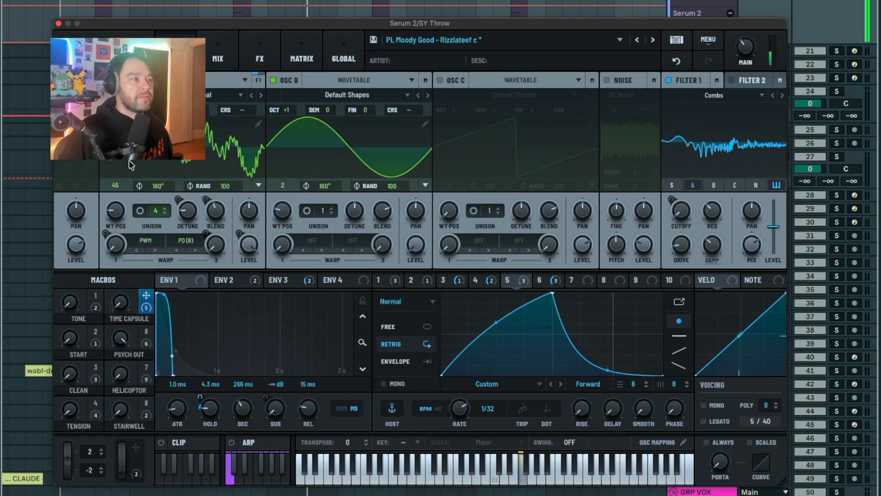
{"action": "right_click", "coordinate": [141, 338]}
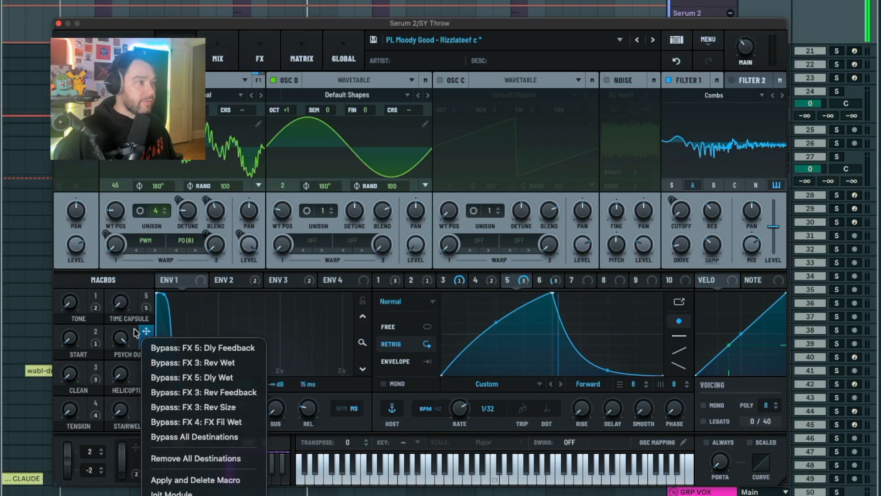
{"action": "left_click", "coordinate": [129, 335]}
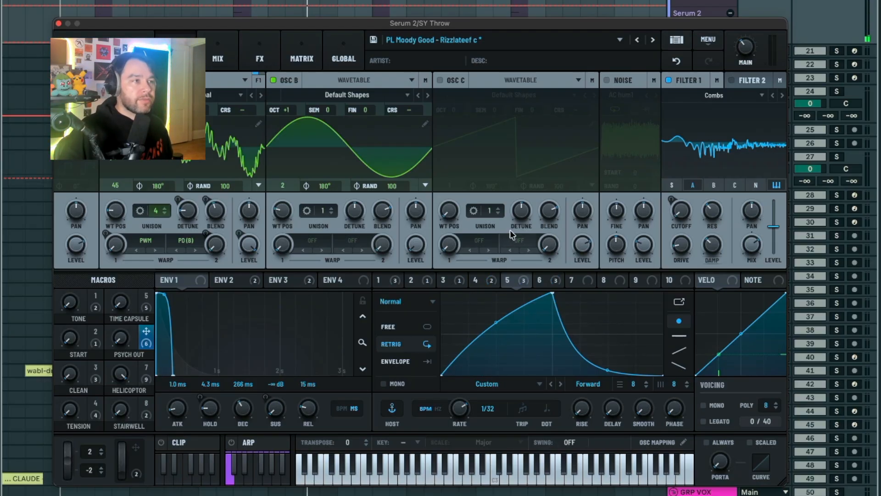
View the modulation destinations of the HELICOPTOR macro and sweep its knob
{"action": "left_click", "coordinate": [145, 378]}
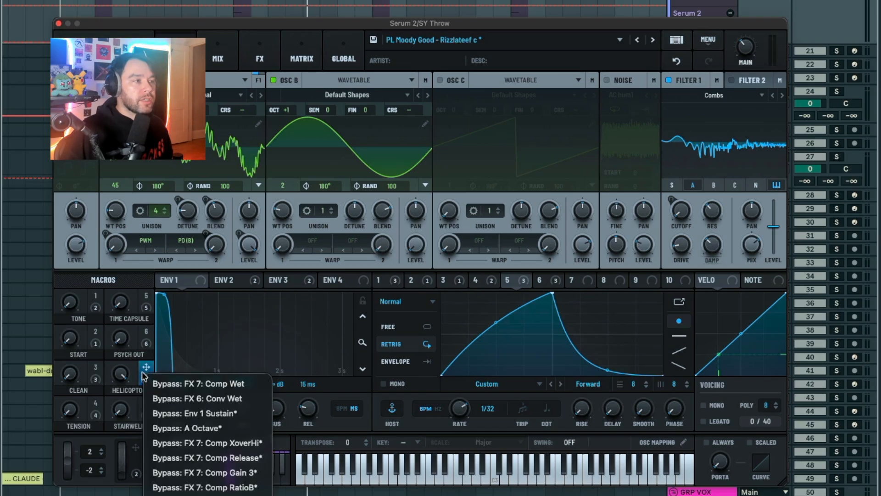
{"action": "left_click", "coordinate": [141, 372]}
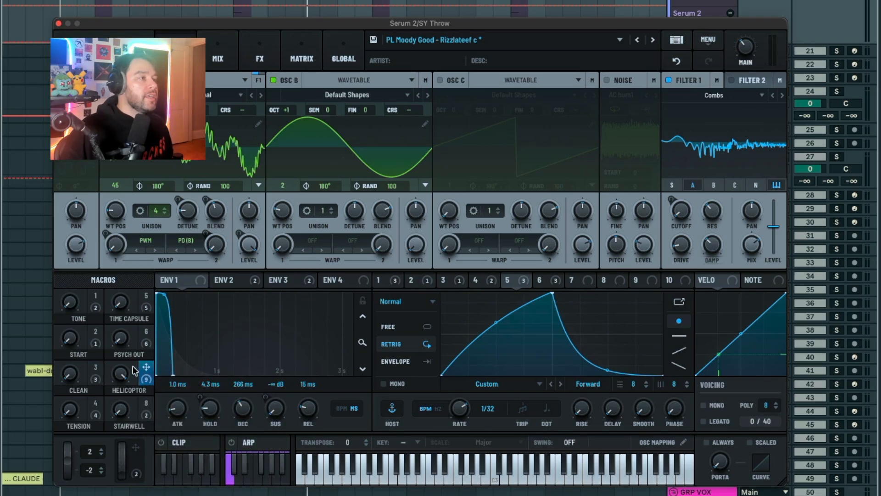
{"action": "left_click_drag", "start_coordinate": [122, 374], "coordinate": [127, 250]}
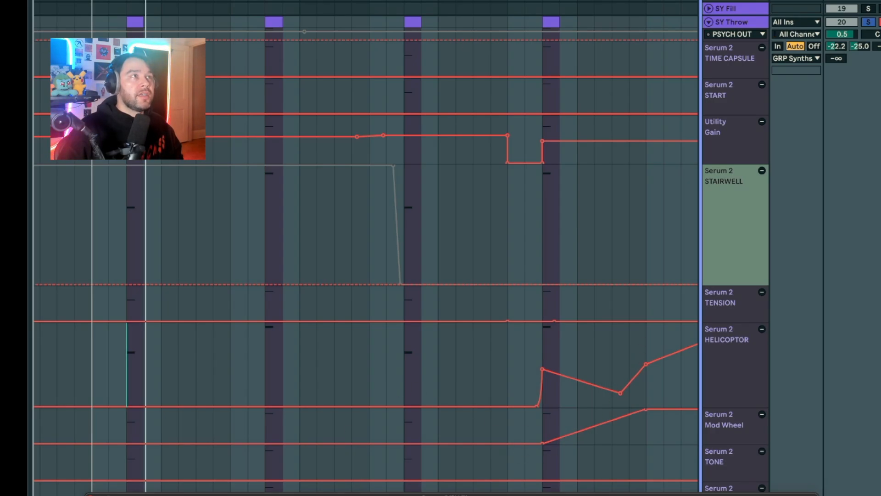
Re-enable the overridden macro automation and inspect the EQ Eight and the distortion plug-in following it on the SY Throw track
{"action": "left_click", "coordinate": [458, 0]}
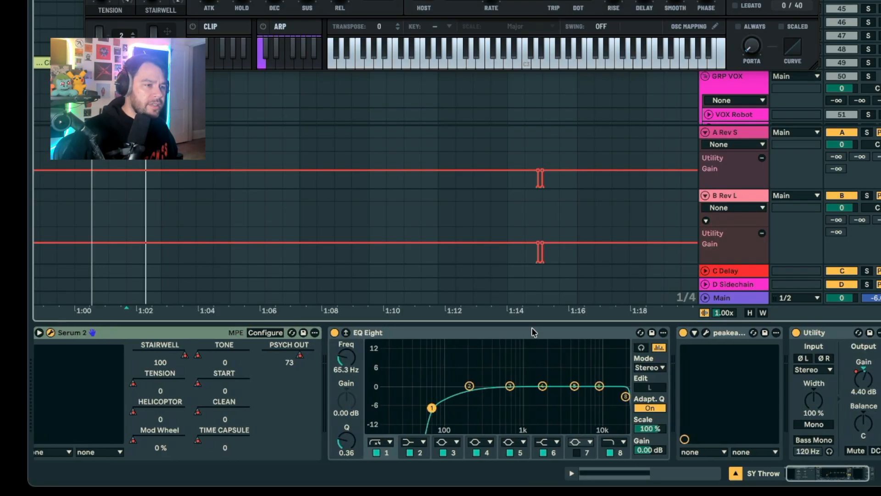
{"action": "scroll", "coordinate": [533, 328], "scroll_direction": "up", "scroll_amount": 2}
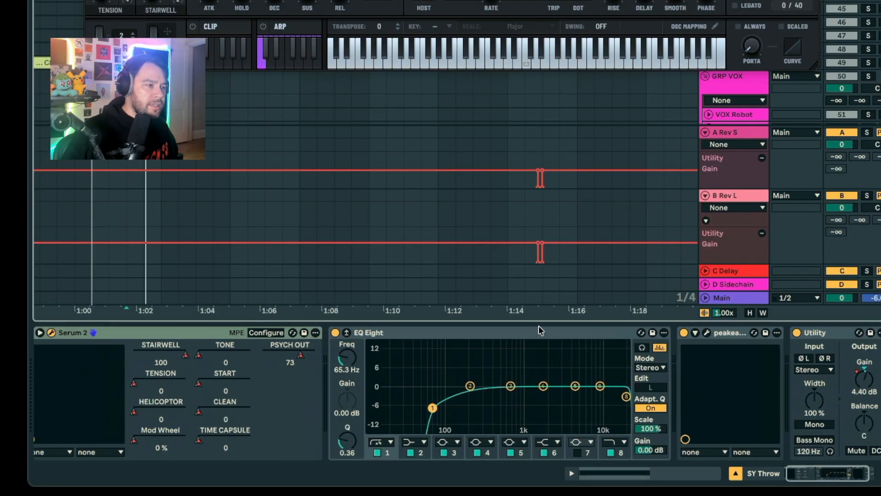
{"action": "left_click", "coordinate": [502, 335]}
{"action": "left_click", "coordinate": [752, 342]}
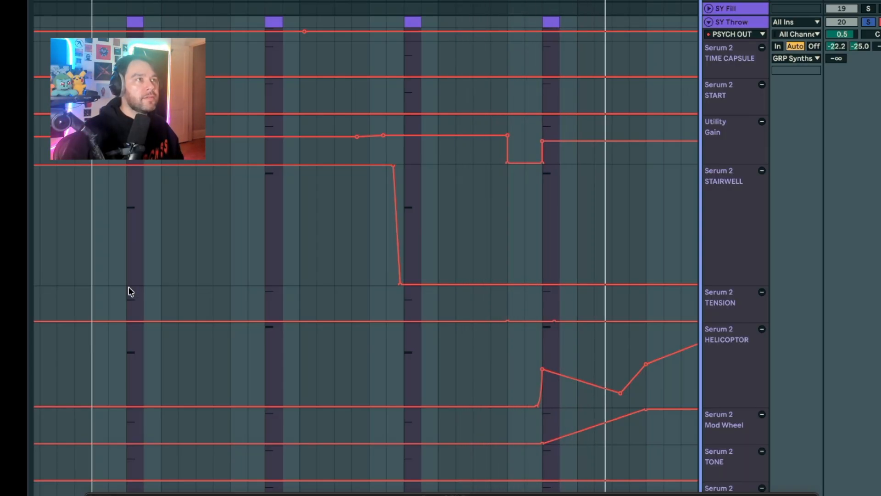
Examine the Serum 2 macro and Utility gain automation lanes of the SY Throw track across the arrangement's drop sections
{"action": "scroll", "coordinate": [259, 279], "scroll_direction": "right", "scroll_amount": 3}
{"action": "scroll", "coordinate": [259, 279], "scroll_direction": "down", "scroll_amount": 5}
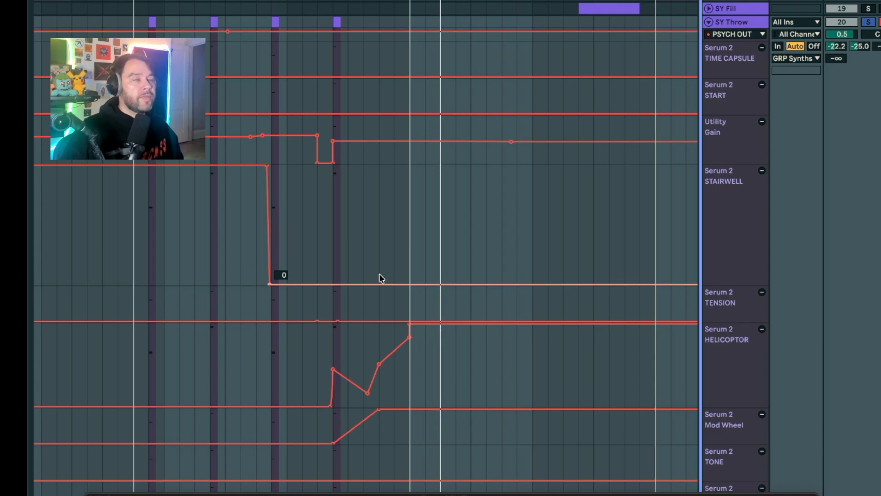
{"action": "scroll", "coordinate": [379, 276], "scroll_direction": "right", "scroll_amount": 5}
{"action": "scroll", "coordinate": [379, 276], "scroll_direction": "down", "scroll_amount": 6}
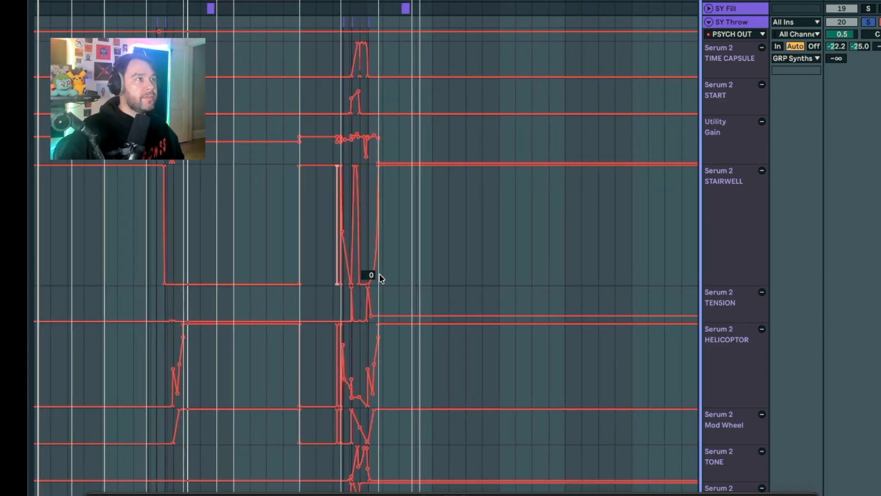
{"action": "scroll", "coordinate": [379, 276], "scroll_direction": "right", "scroll_amount": 2}
{"action": "scroll", "coordinate": [379, 275], "scroll_direction": "up", "scroll_amount": 5}
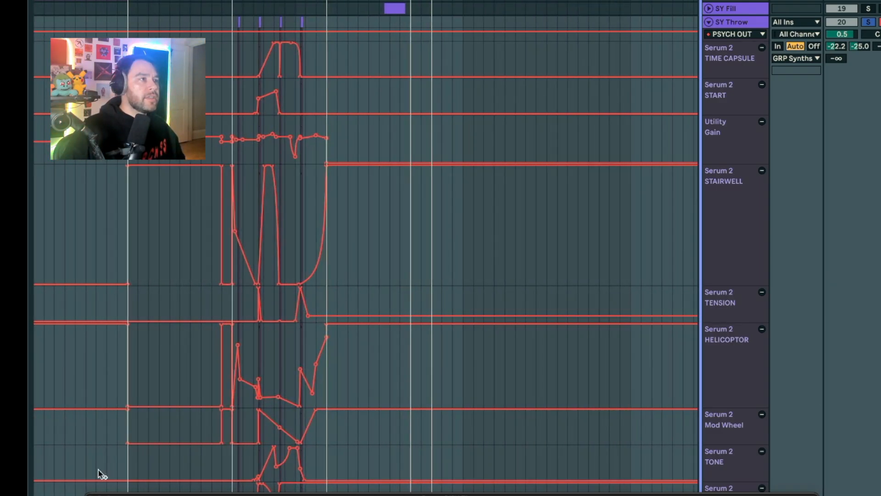
{"action": "scroll", "coordinate": [175, 327], "scroll_direction": "left", "scroll_amount": 3}
{"action": "scroll", "coordinate": [247, 216], "scroll_direction": "up", "scroll_amount": 8}
{"action": "scroll", "coordinate": [374, 216], "scroll_direction": "right", "scroll_amount": 10}
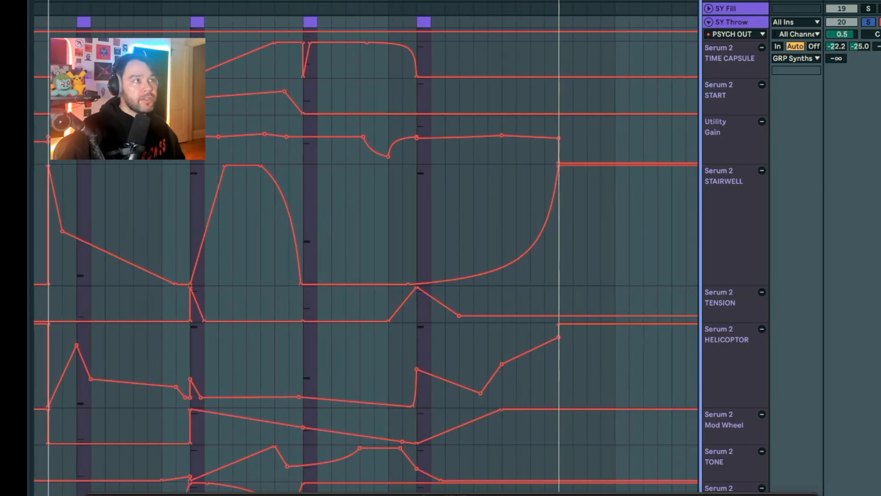
{"action": "scroll", "coordinate": [204, 108], "scroll_direction": "left", "scroll_amount": 5}
{"action": "scroll", "coordinate": [241, 157], "scroll_direction": "down", "scroll_amount": 3}
{"action": "scroll", "coordinate": [241, 158], "scroll_direction": "up", "scroll_amount": 2}
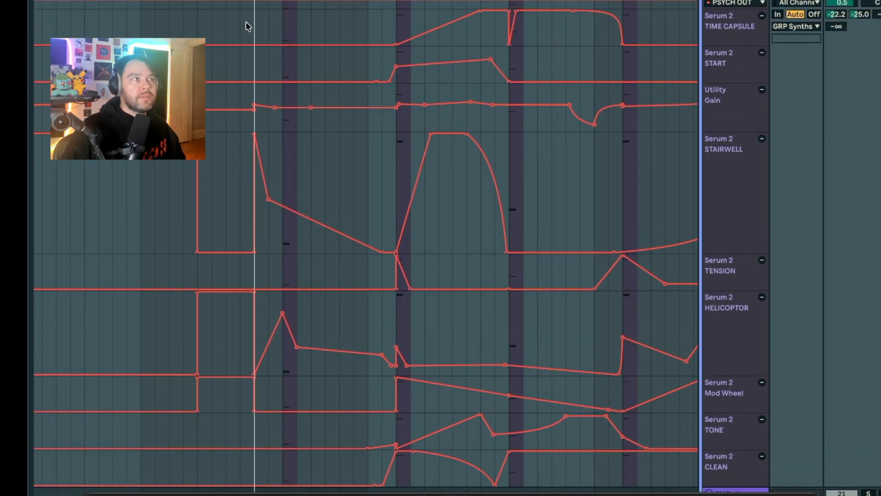
Play the arrangement from the start of the heavily automated section and follow the SY Throw automation lanes during playback
{"action": "left_click", "coordinate": [250, 31]}
{"action": "scroll", "coordinate": [278, 114], "scroll_direction": "right", "scroll_amount": 3}
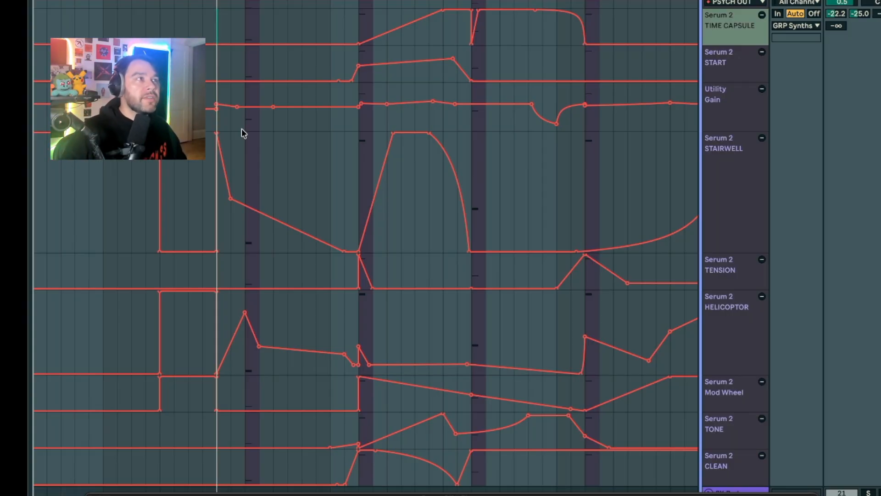
{"action": "key", "text": "space"}
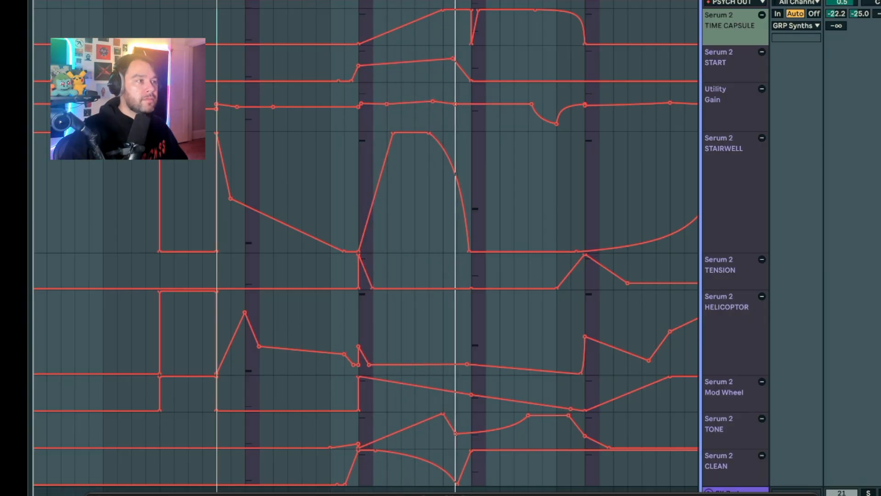
{"action": "scroll", "coordinate": [284, 384], "scroll_direction": "down", "scroll_amount": 1}
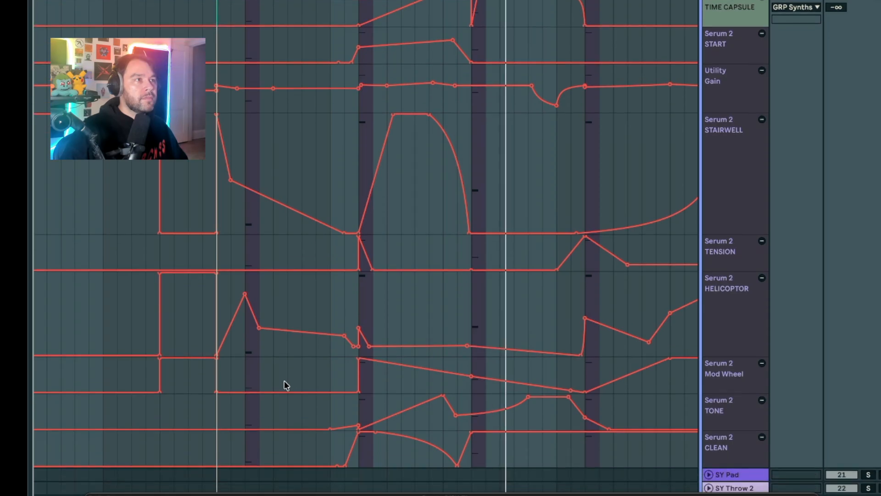
{"action": "scroll", "coordinate": [285, 385], "scroll_direction": "up", "scroll_amount": 1}
{"action": "scroll", "coordinate": [285, 384], "scroll_direction": "right", "scroll_amount": 5}
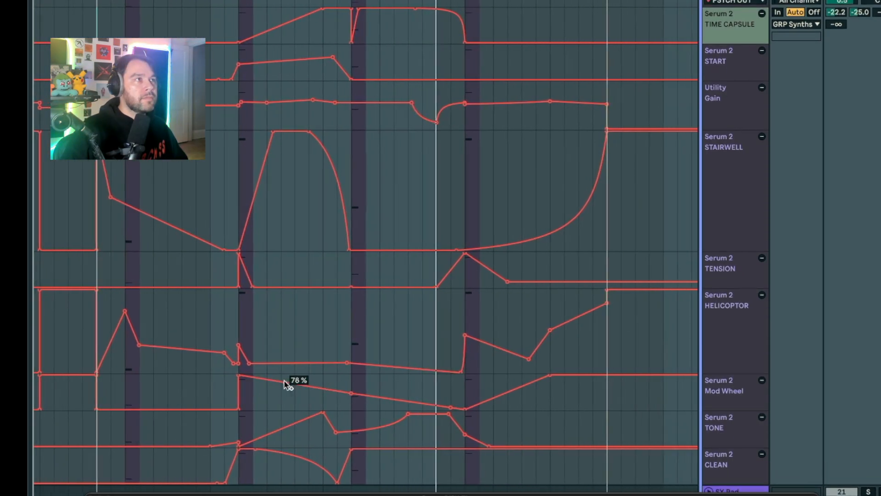
{"action": "scroll", "coordinate": [284, 382], "scroll_direction": "right", "scroll_amount": 2}
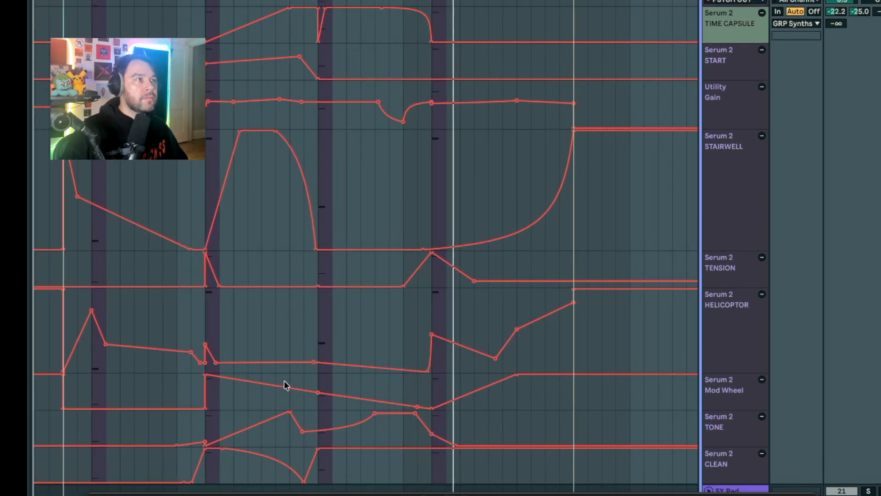
{"action": "scroll", "coordinate": [284, 385], "scroll_direction": "right", "scroll_amount": 4}
{"action": "scroll", "coordinate": [284, 384], "scroll_direction": "down", "scroll_amount": 5}
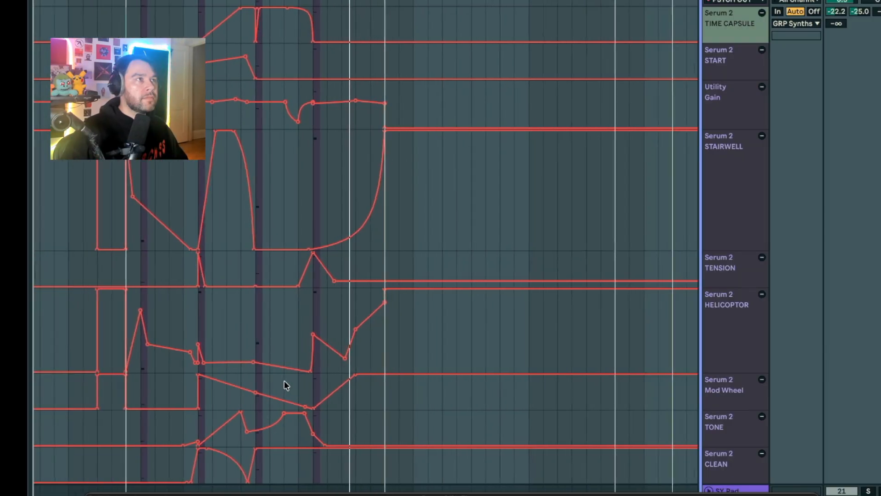
{"action": "scroll", "coordinate": [284, 385], "scroll_direction": "down", "scroll_amount": 3}
{"action": "scroll", "coordinate": [284, 385], "scroll_direction": "left", "scroll_amount": 1}
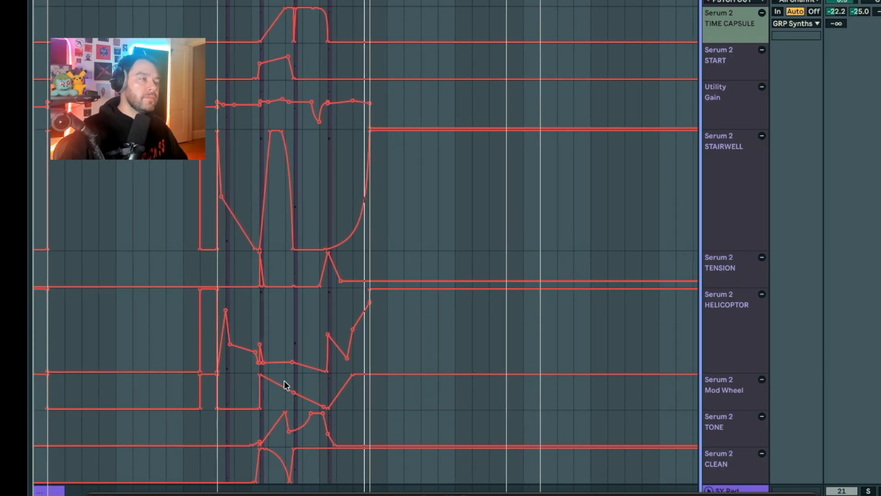
{"action": "scroll", "coordinate": [285, 382], "scroll_direction": "right", "scroll_amount": 1}
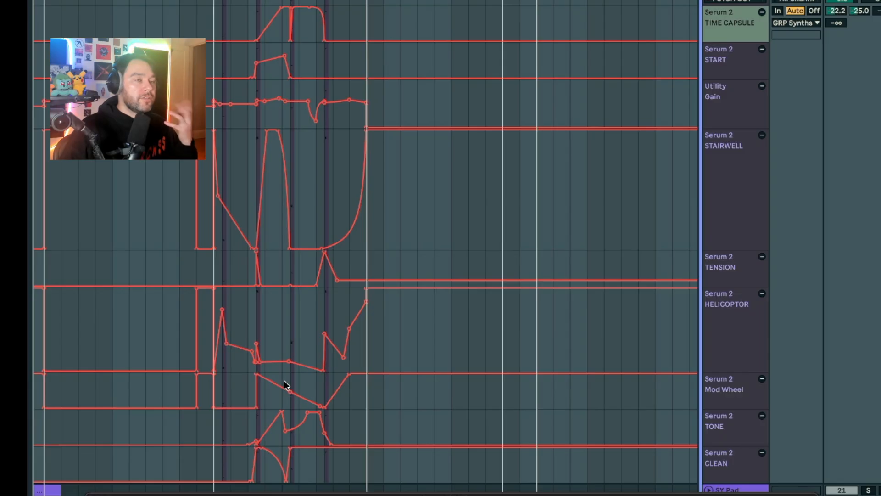